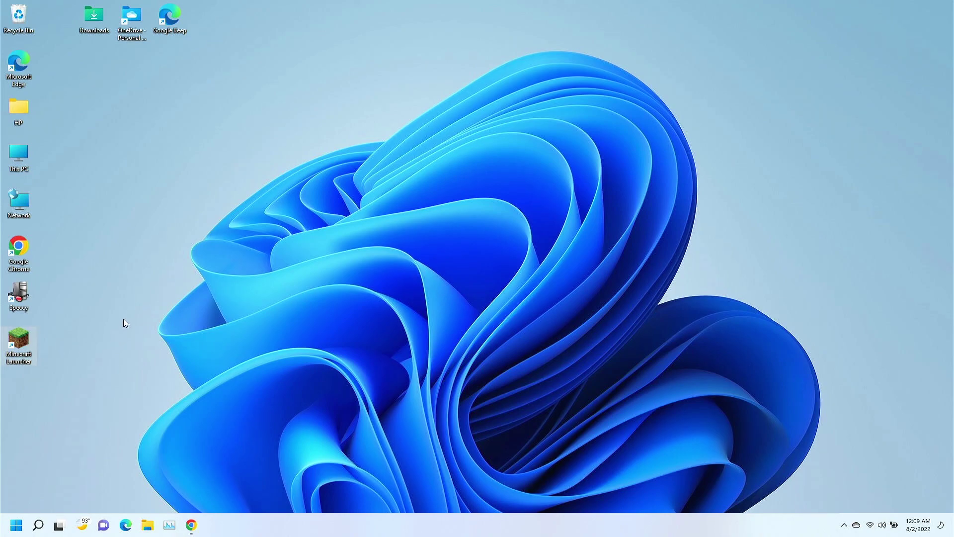
Step: Go to java.com in the 64-bit Java for Windows tab
click(193, 526)
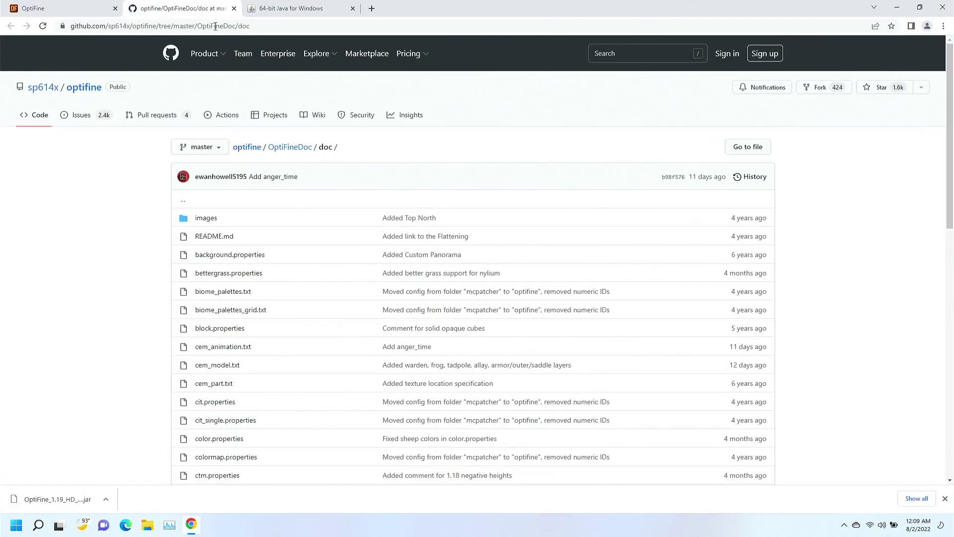
click(292, 6)
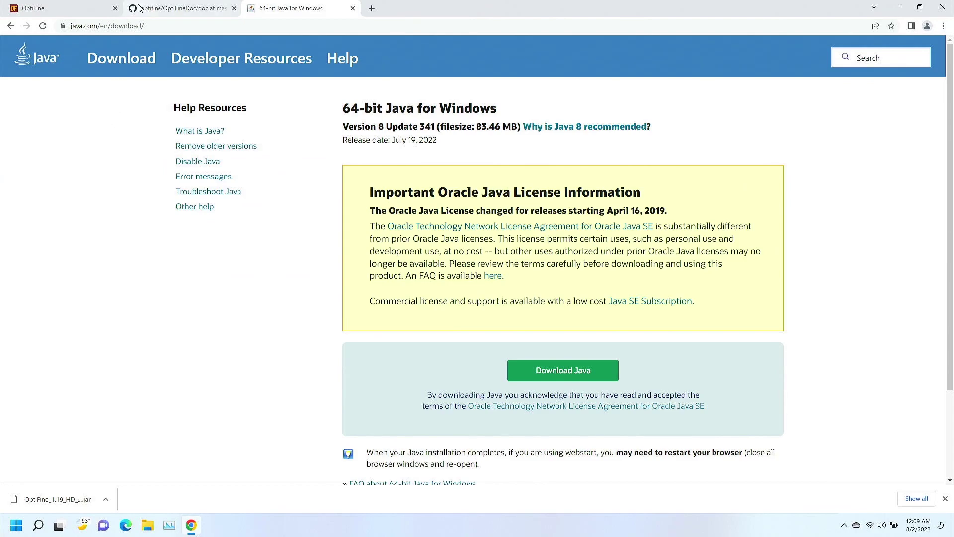
click(135, 29)
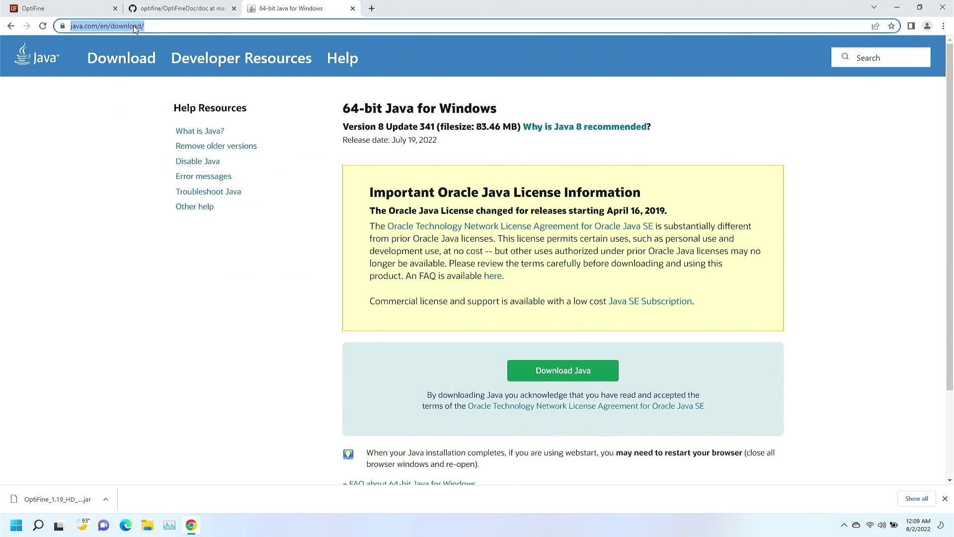
text(java.com)
key(Return)
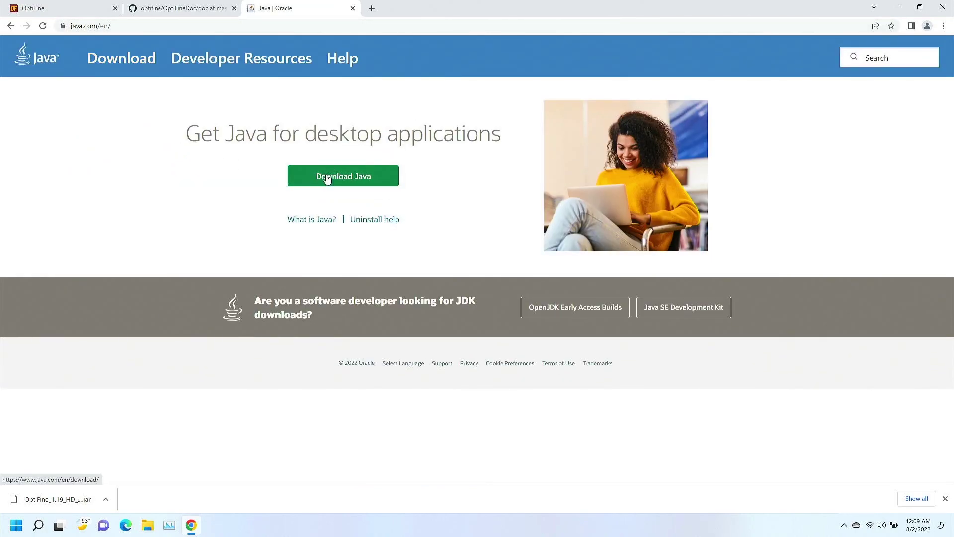
Step: Download the 64-bit Java 8 Update 341 installer and set it to open when done
click(327, 179)
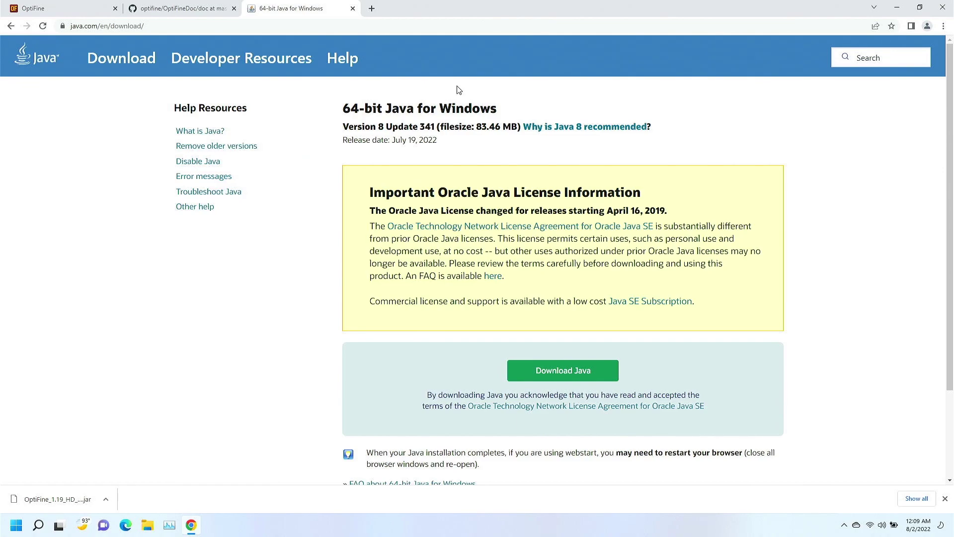
click(563, 371)
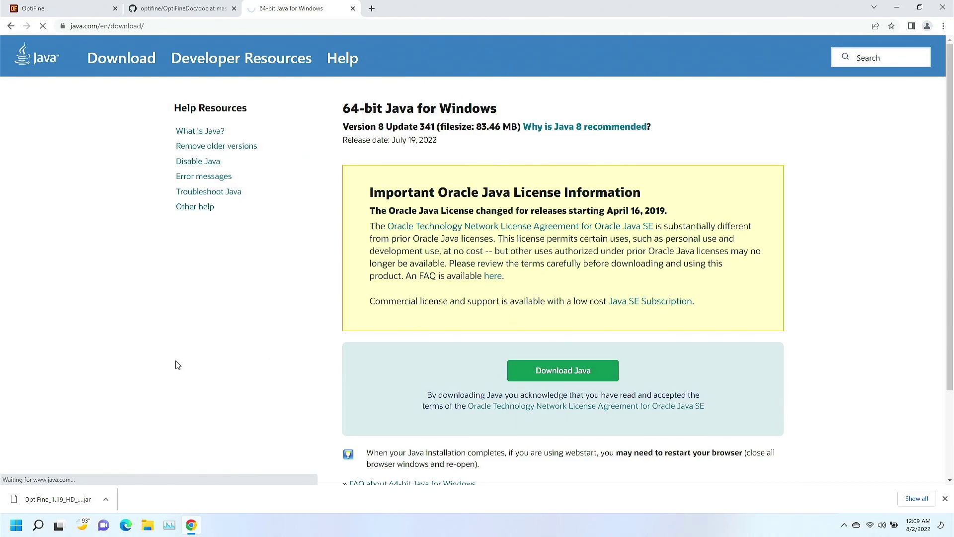
click(77, 498)
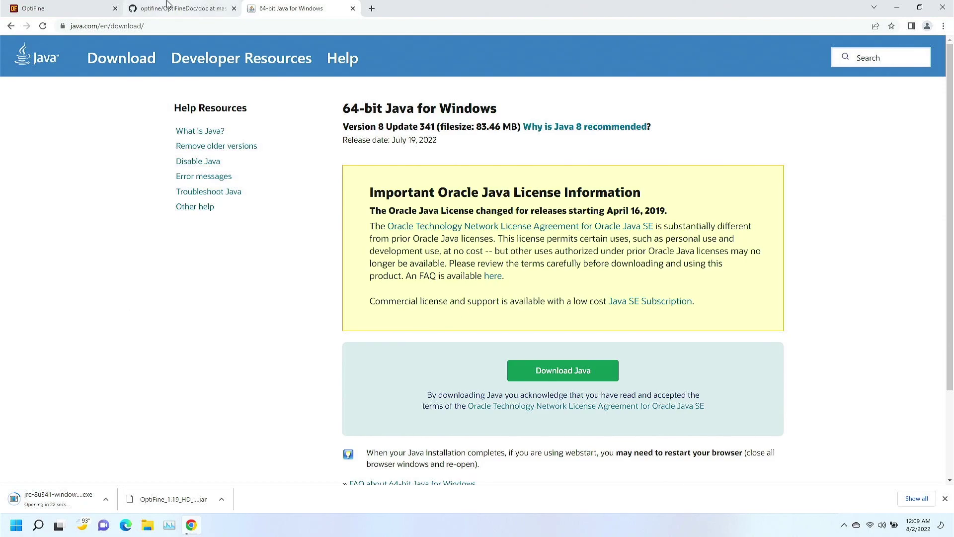
Step: Download the OptiFine HD U H9 jar for 1.19 through its mirror link
click(175, 5)
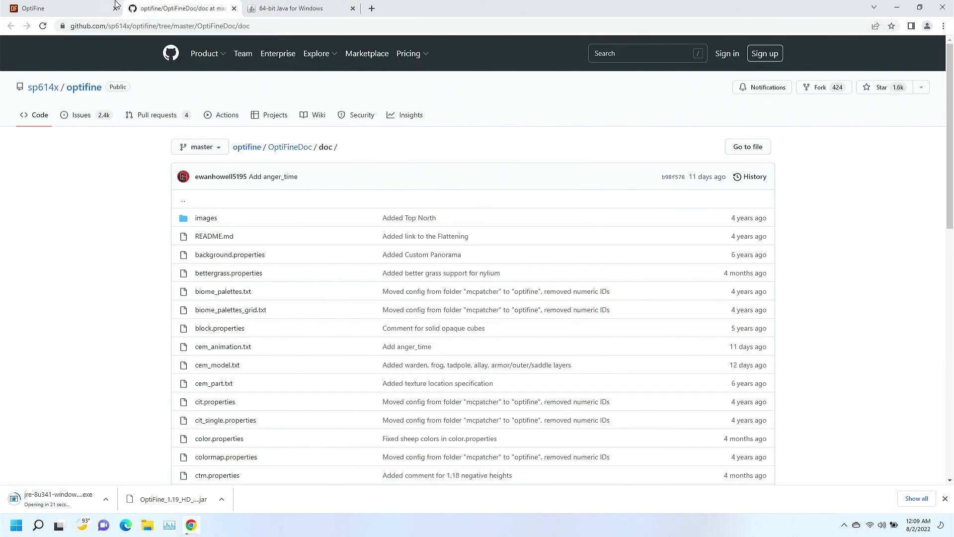
click(94, 8)
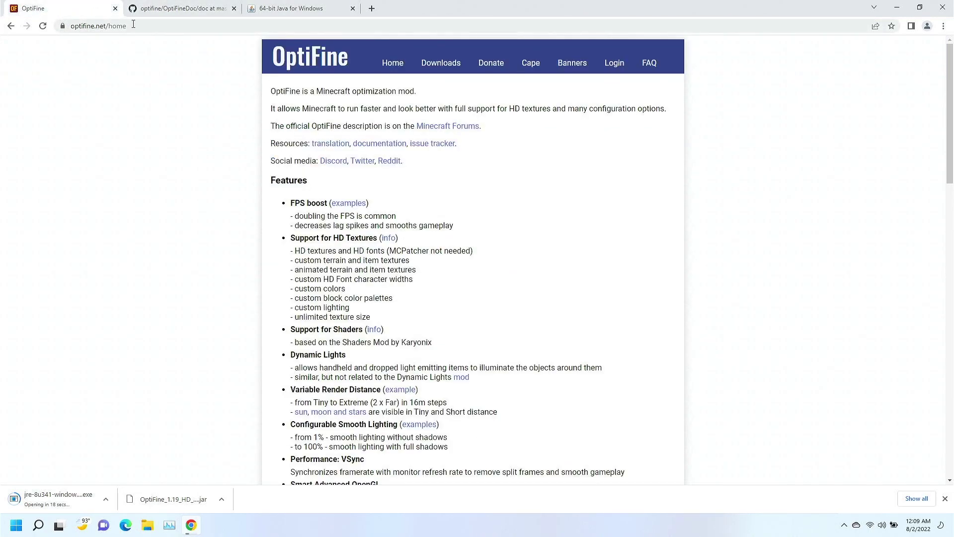
click(437, 64)
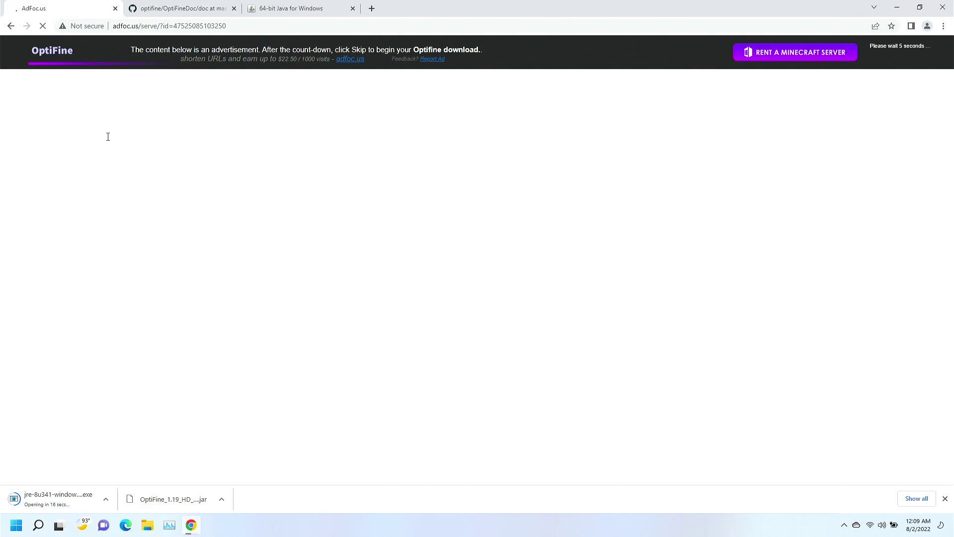
click(8, 25)
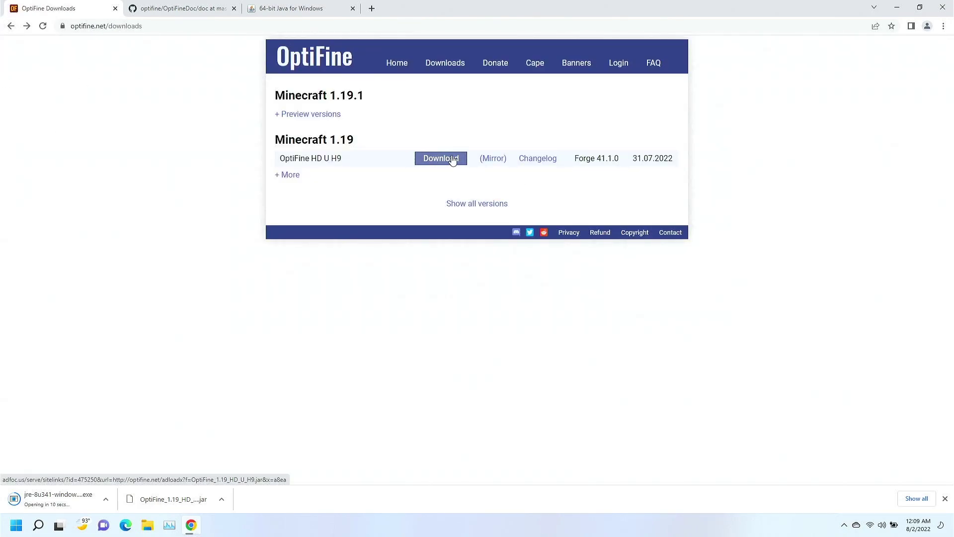
click(497, 159)
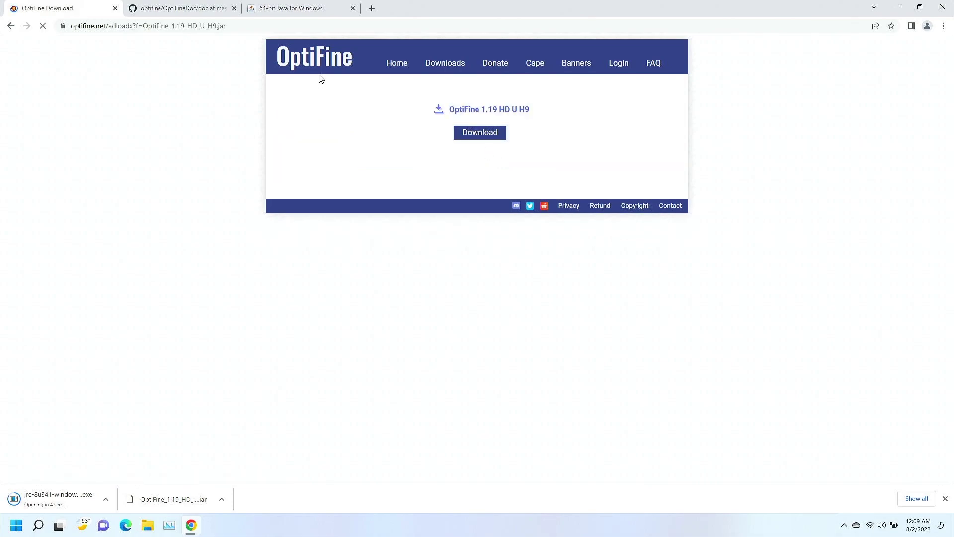
click(470, 135)
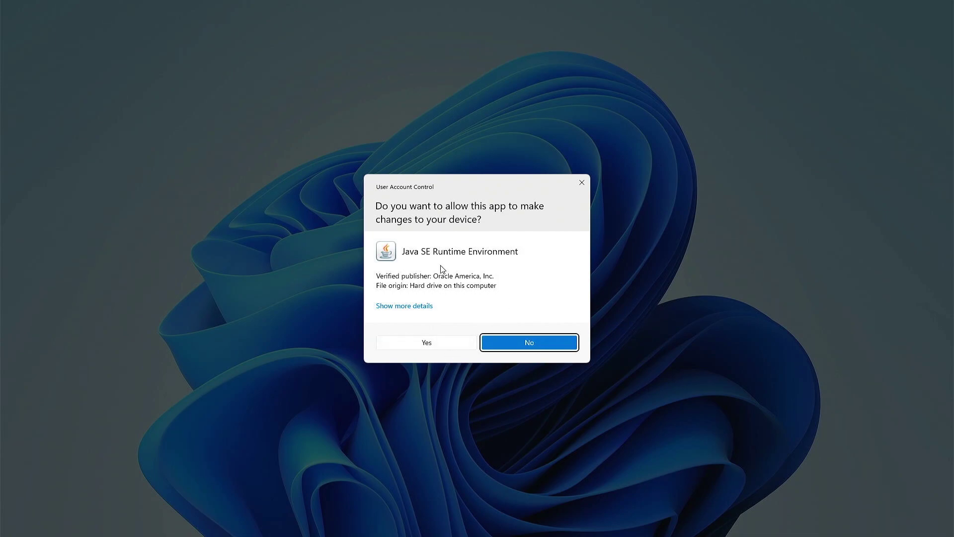
Step: Approve the UAC prompt, install Java, and bring the setup progress window into view
click(425, 343)
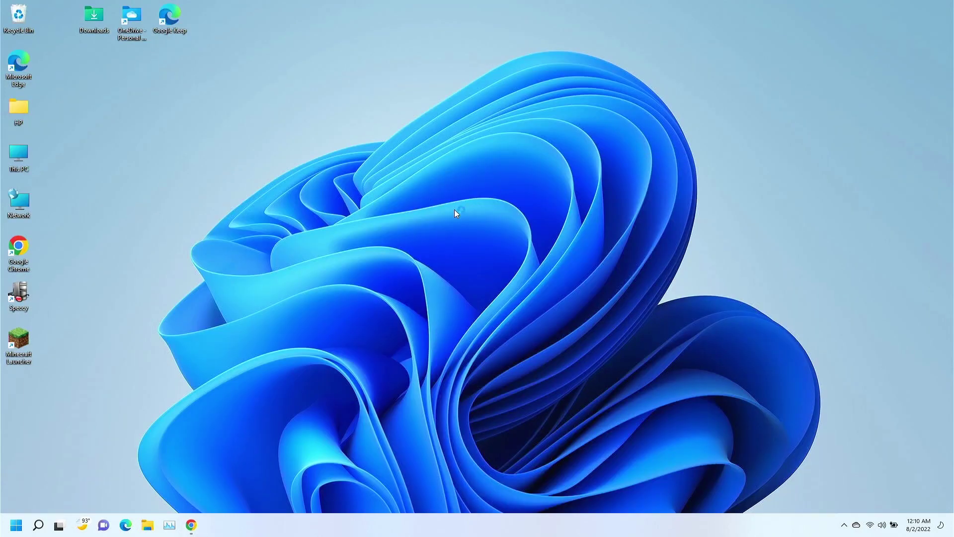
click(562, 349)
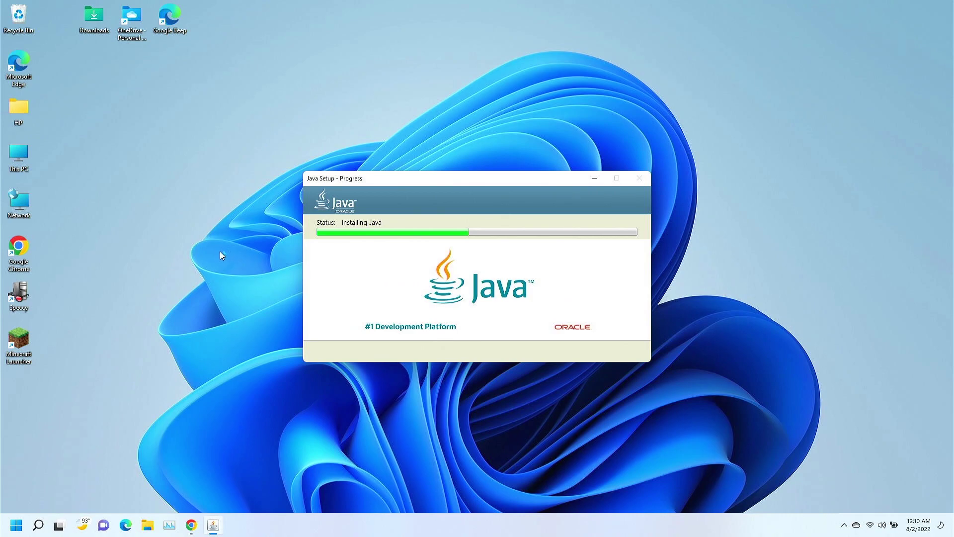
click(191, 525)
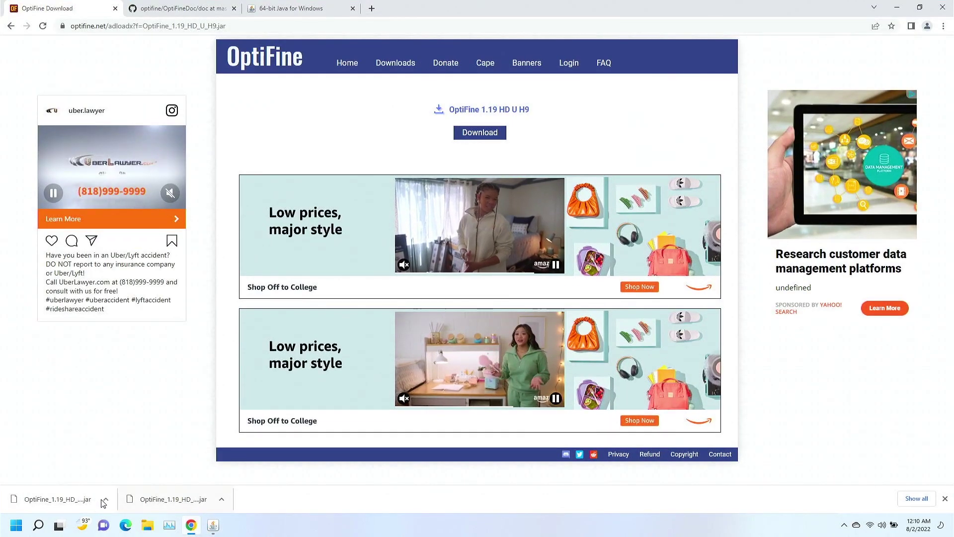
click(895, 6)
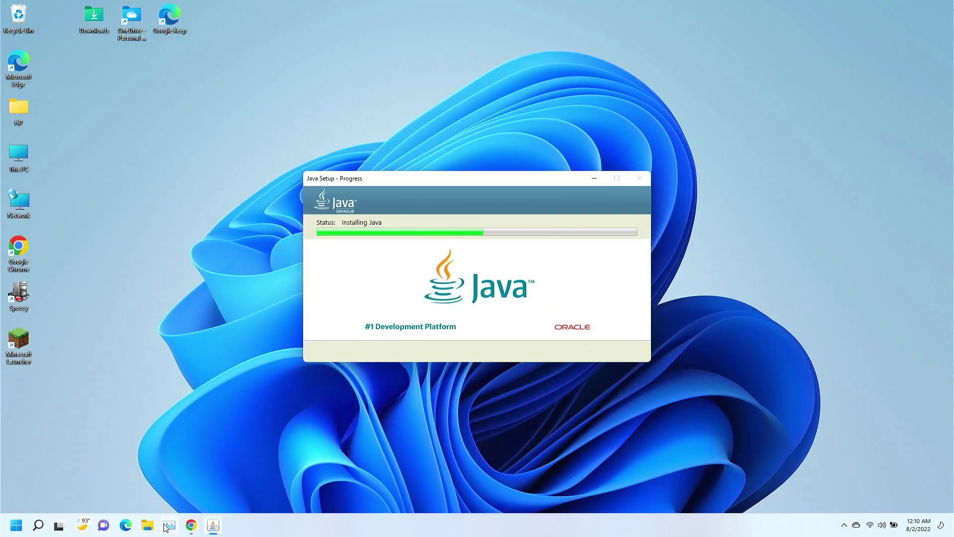
Step: Show the Downloads folder in File Explorer and close the completed Java setup
click(147, 524)
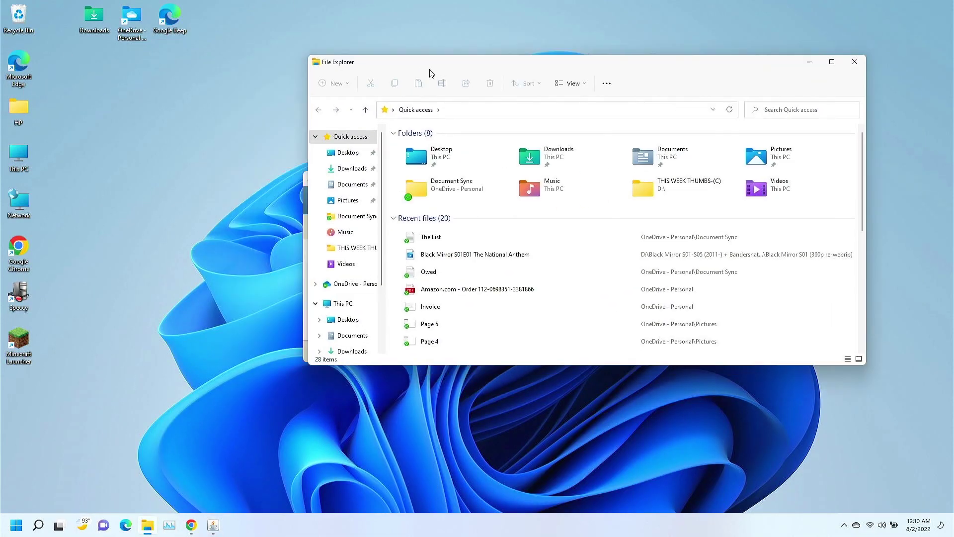
drag(430, 73, 538, 51)
click(447, 146)
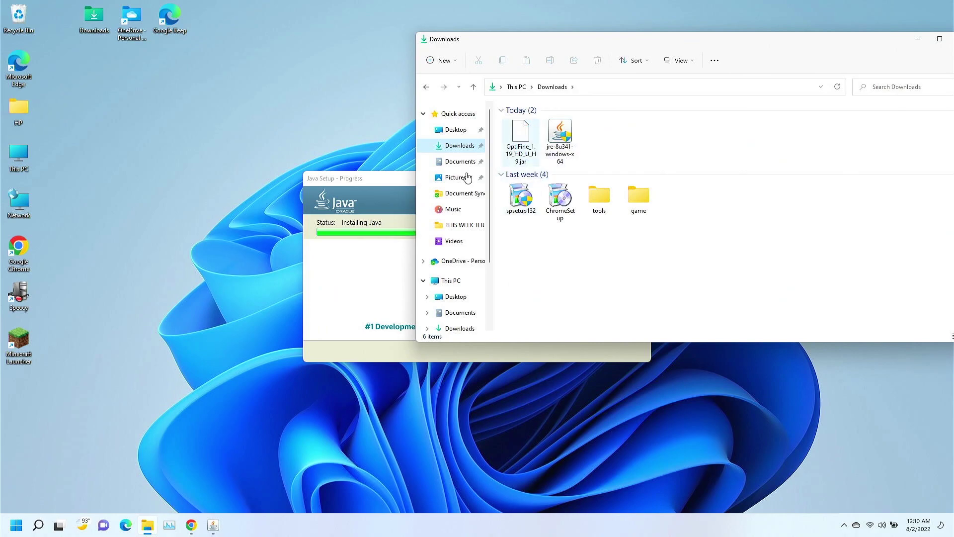
drag(389, 178, 171, 153)
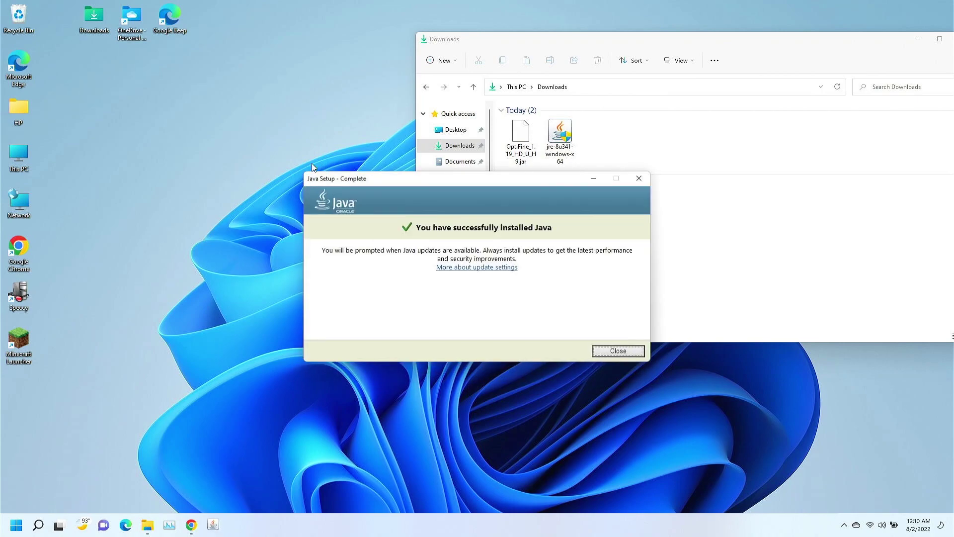
click(620, 353)
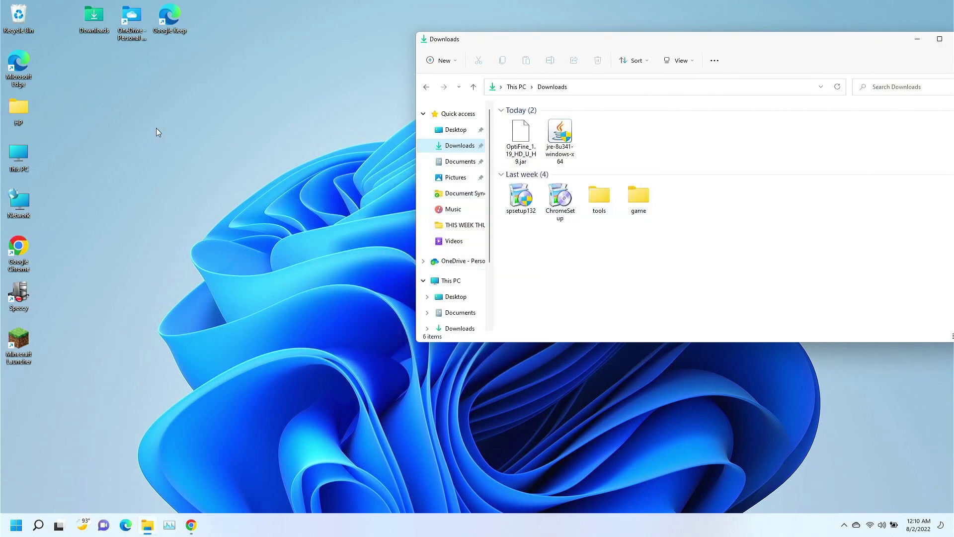
Step: Open the OptiFine jar with Java(TM) Platform SE binary and install it into .minecraft
right_click(522, 132)
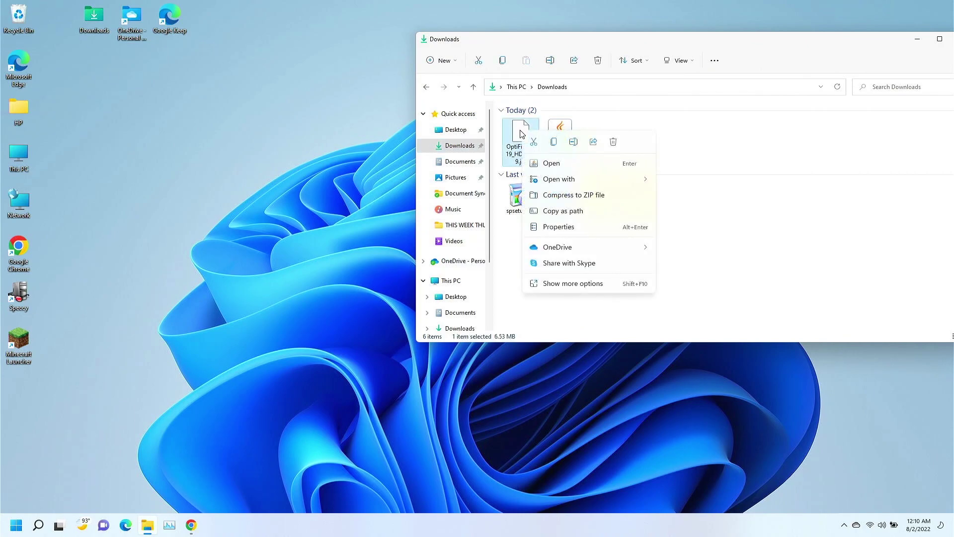
mouse_move(546, 185)
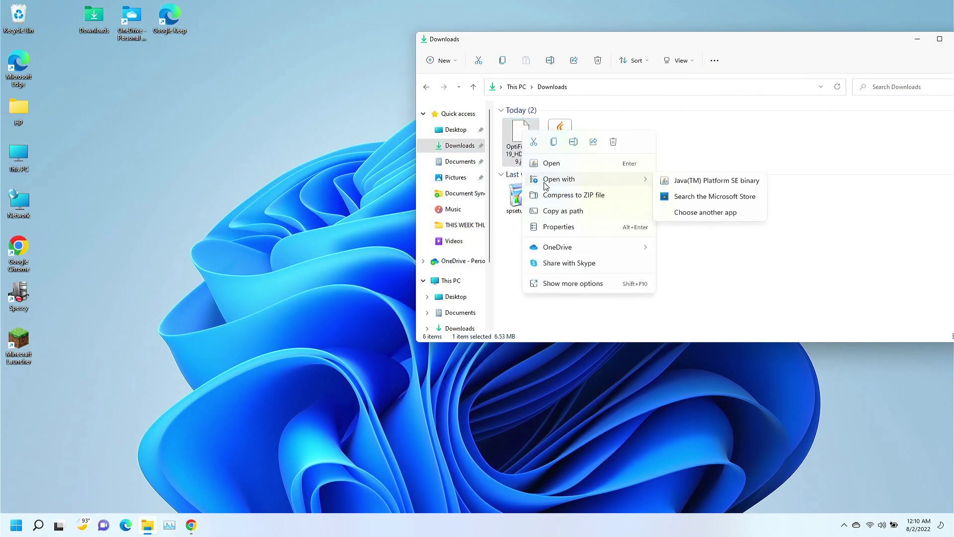
click(702, 180)
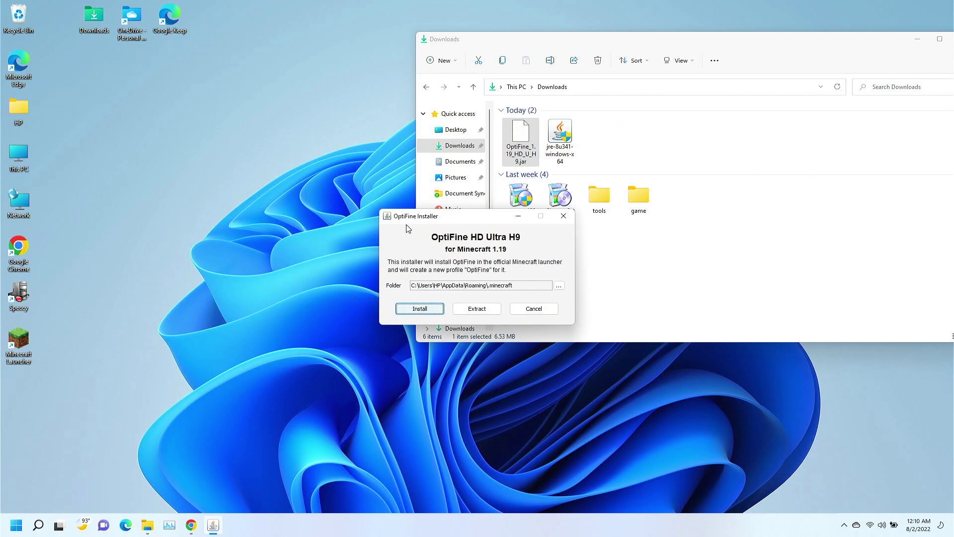
click(419, 309)
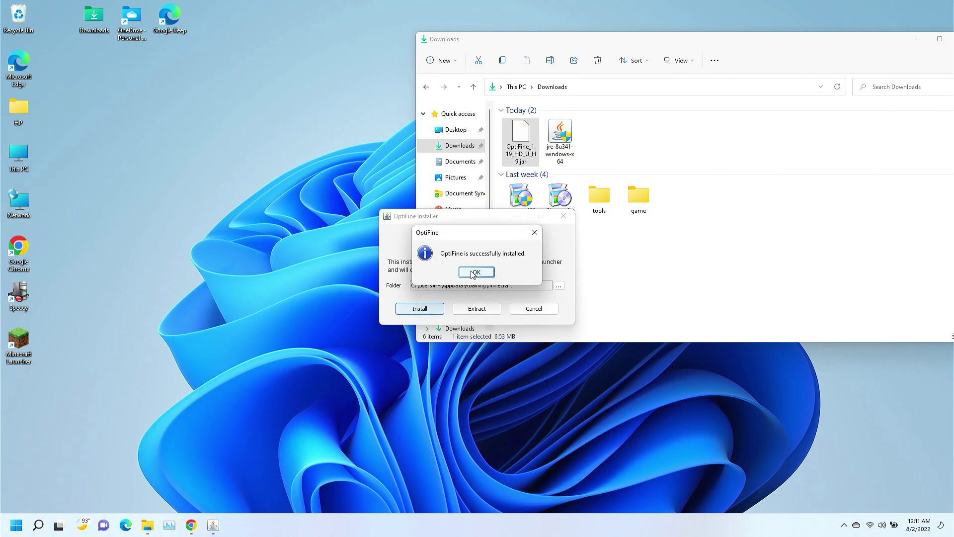
Step: Dismiss the OptiFine success message and close the Downloads window
click(475, 272)
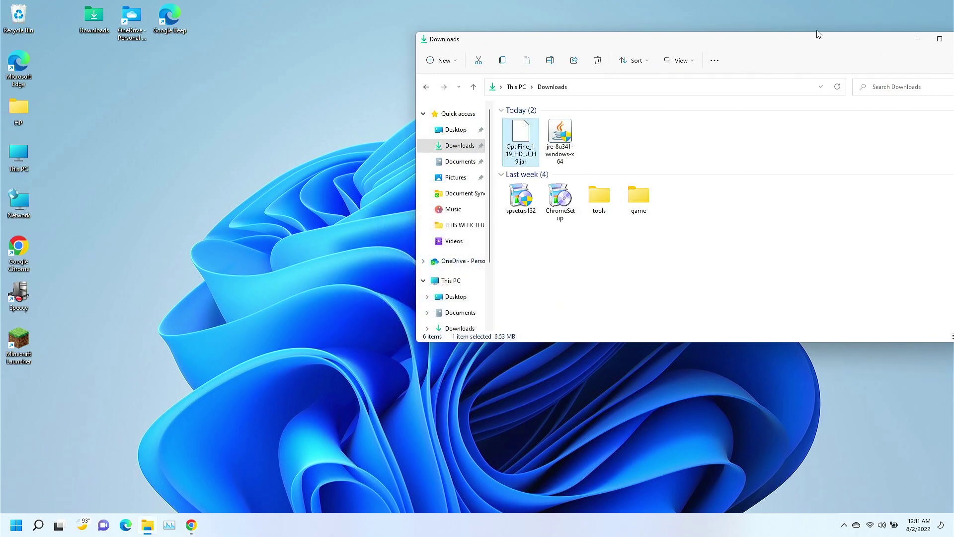
drag(805, 46, 540, 78)
click(706, 73)
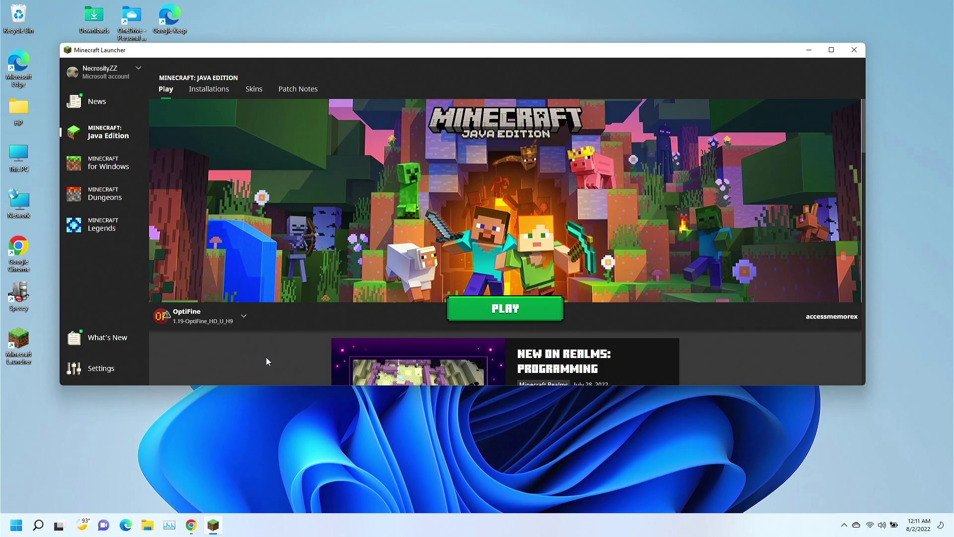
Step: Select the 1.19-OptiFine_HD_U_H9 installation as the version to play in the launcher
click(247, 326)
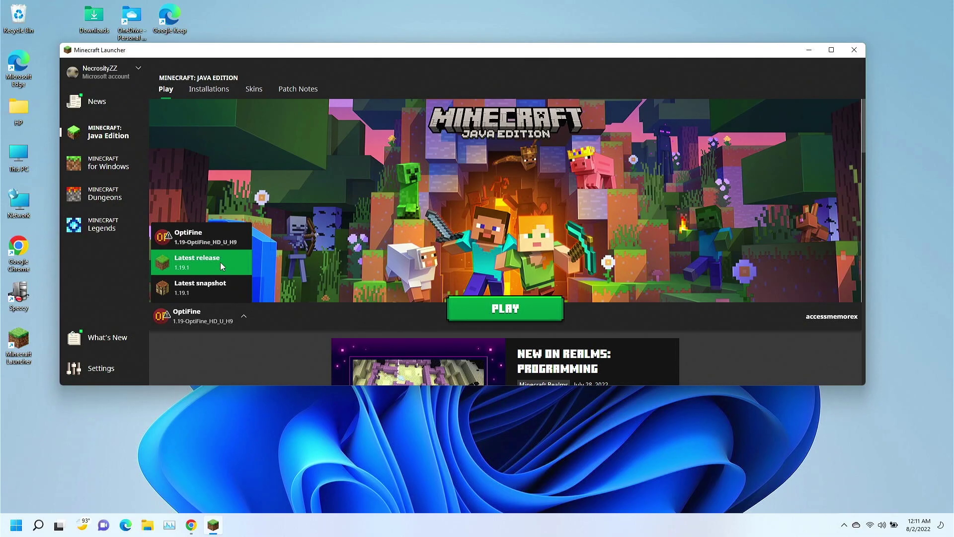
click(230, 91)
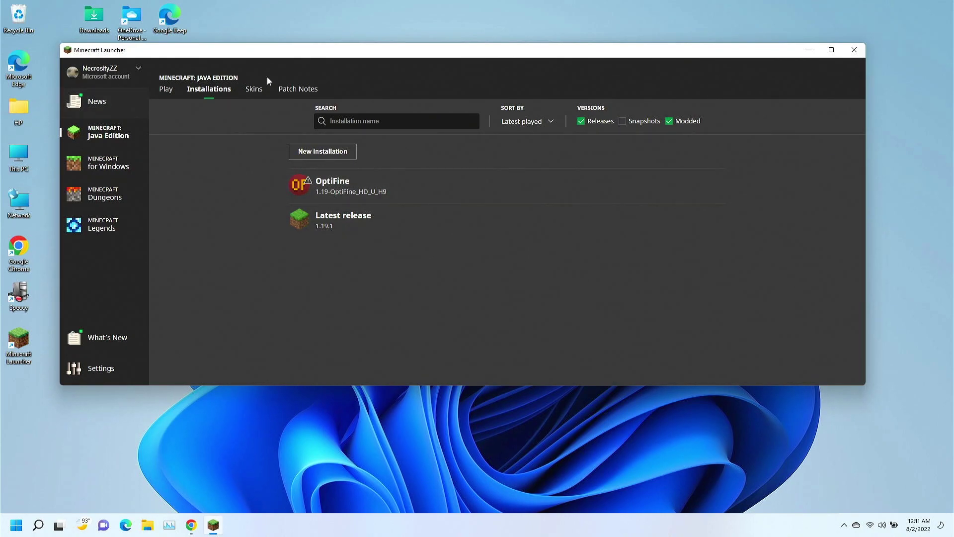
click(164, 89)
click(244, 318)
click(207, 236)
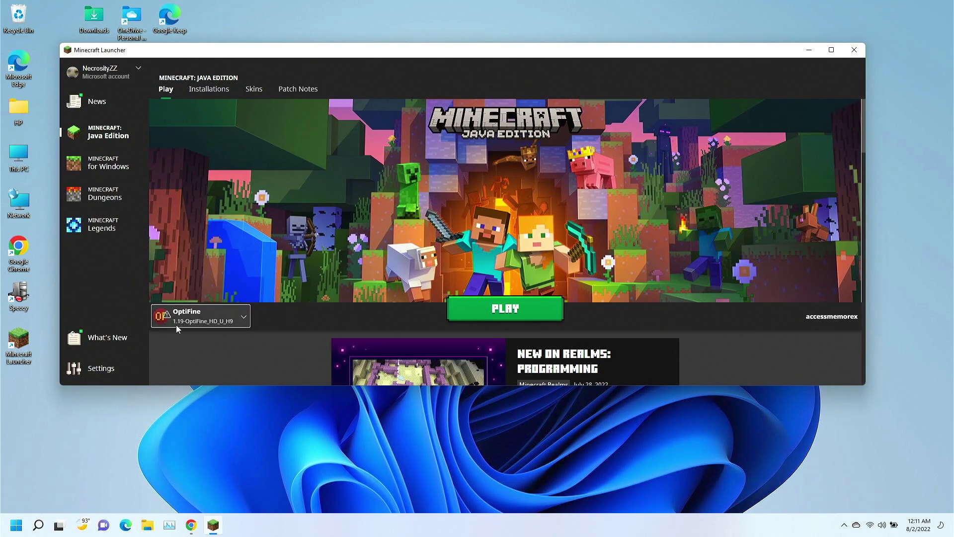
Step: Launch Minecraft 1.19 with the OptiFine installation
click(506, 312)
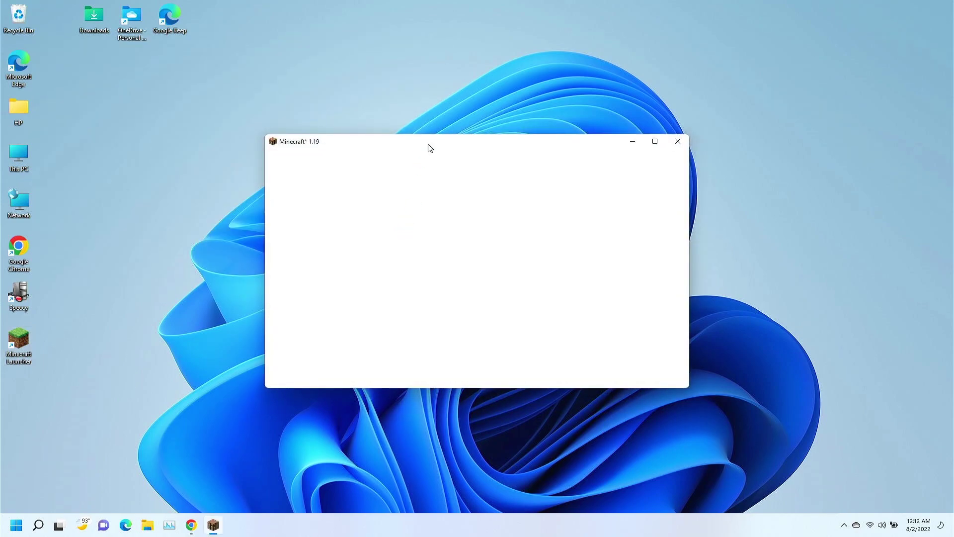
drag(428, 144, 430, 123)
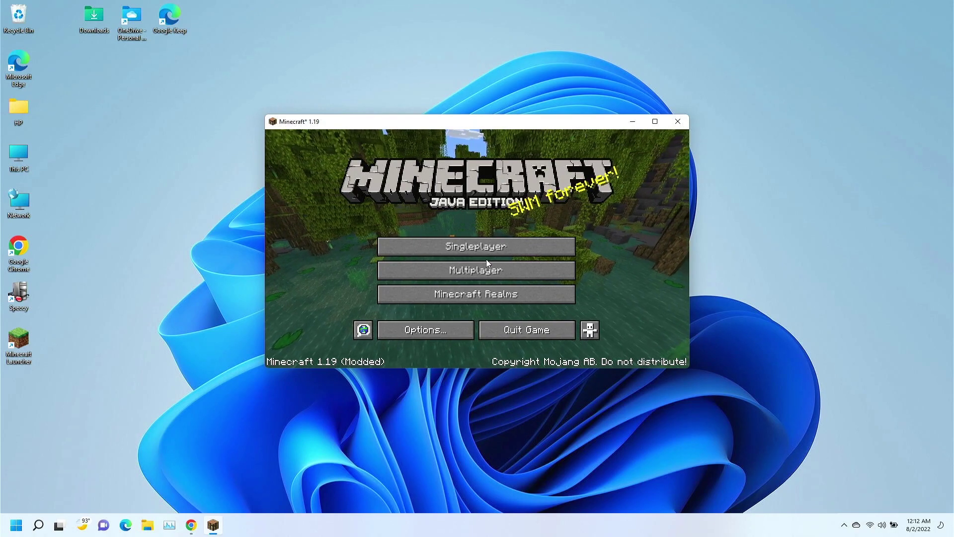
Step: Open Singleplayer and play the survival New World save
click(476, 249)
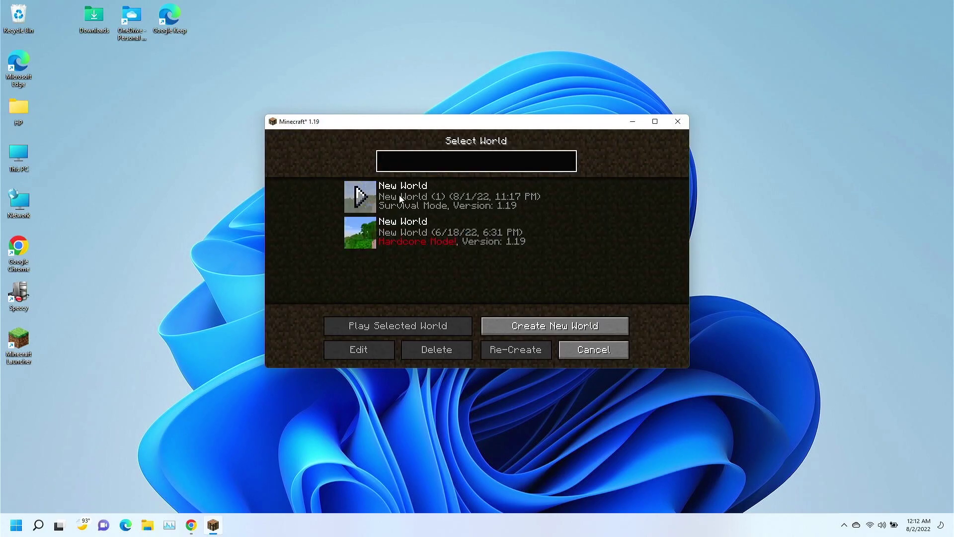
click(494, 201)
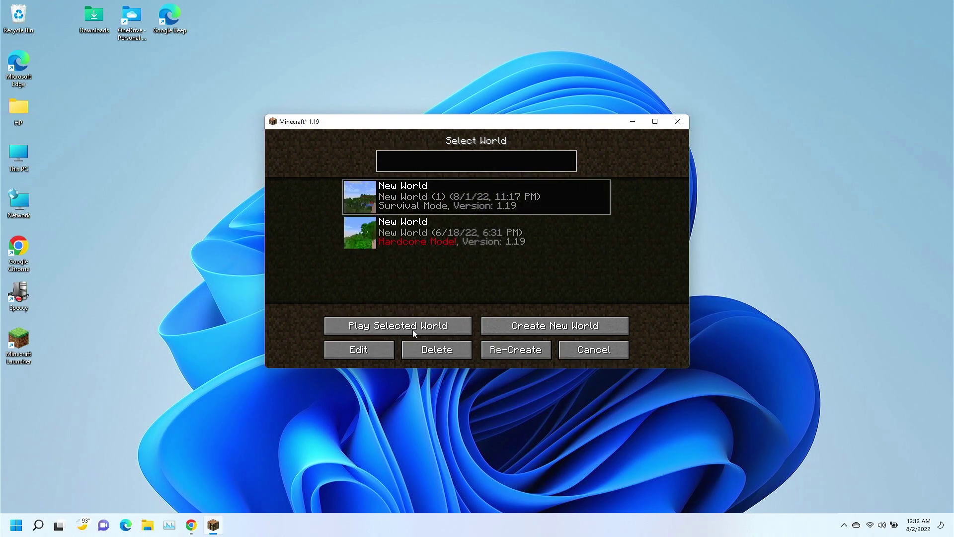
click(398, 326)
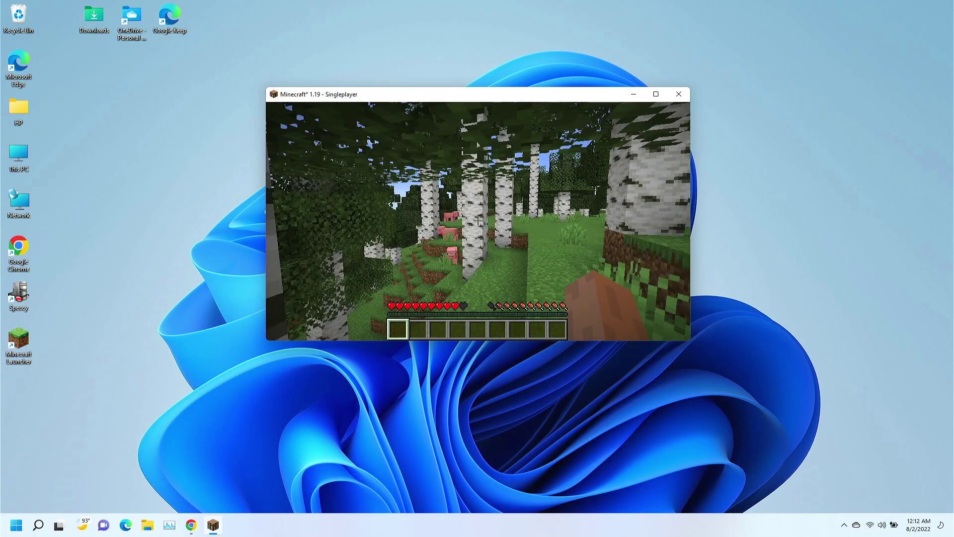
Step: Pause and view Options > Video Settings > Shaders, then back out to the Game Menu
key(Escape)
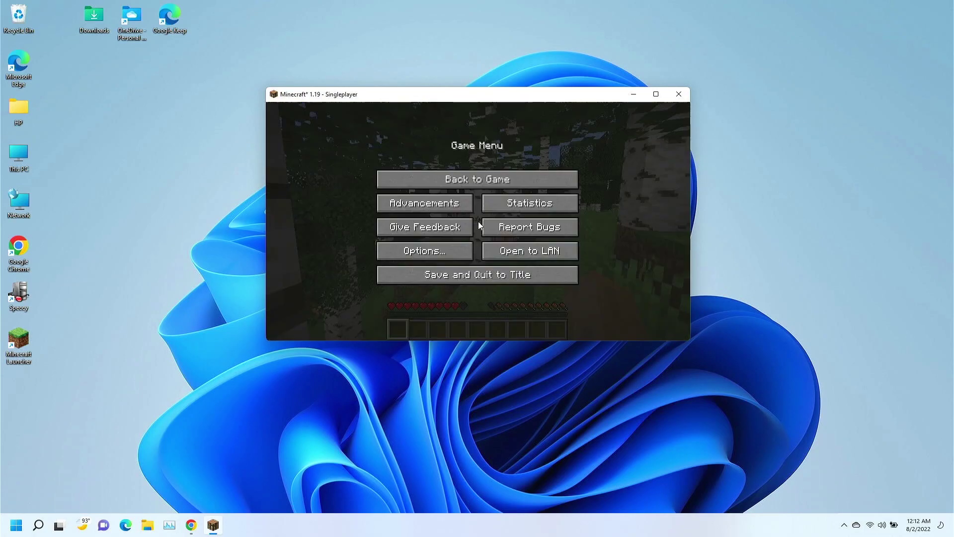
click(408, 254)
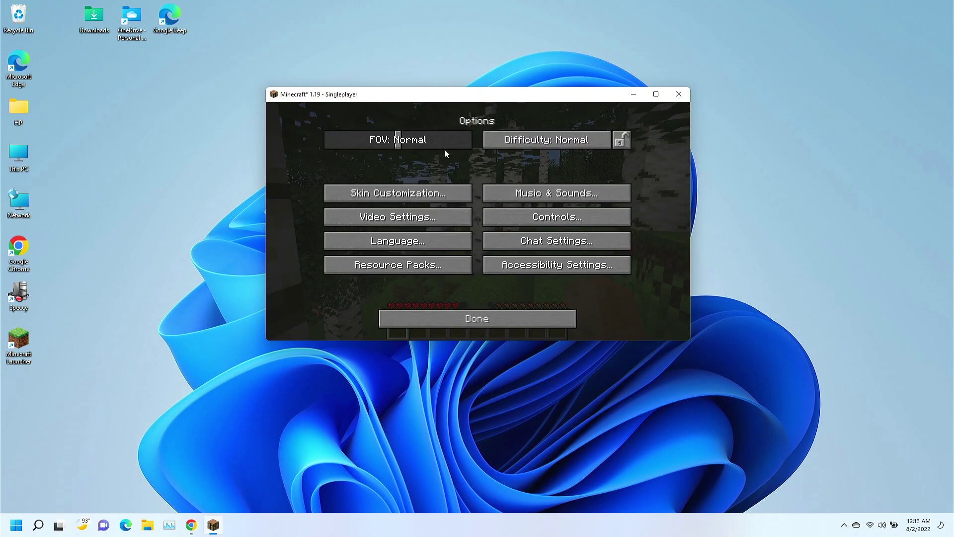
click(417, 221)
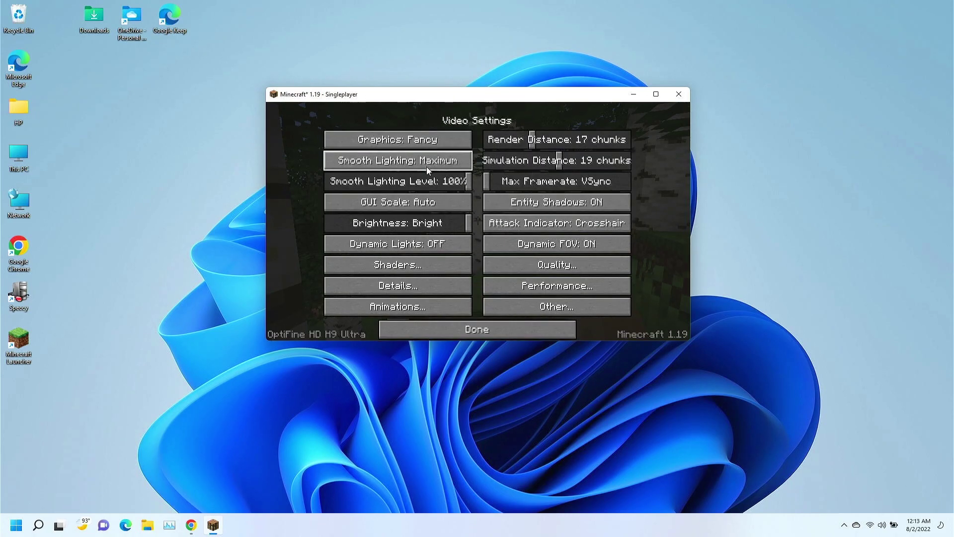
click(434, 267)
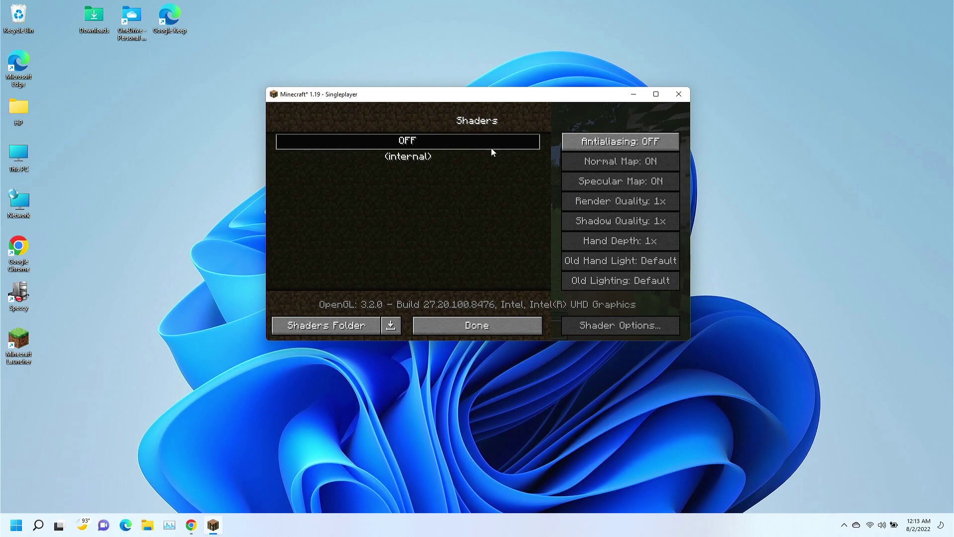
click(517, 324)
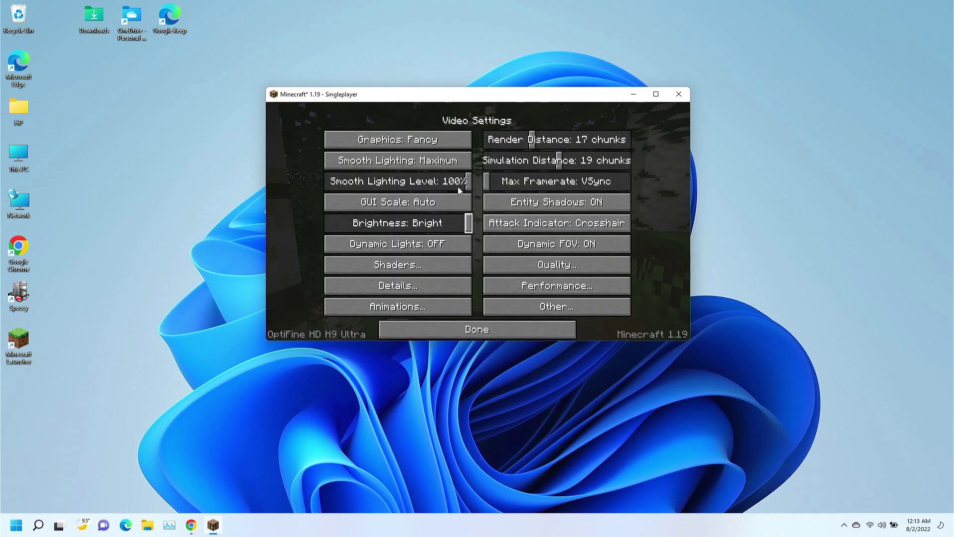
click(535, 333)
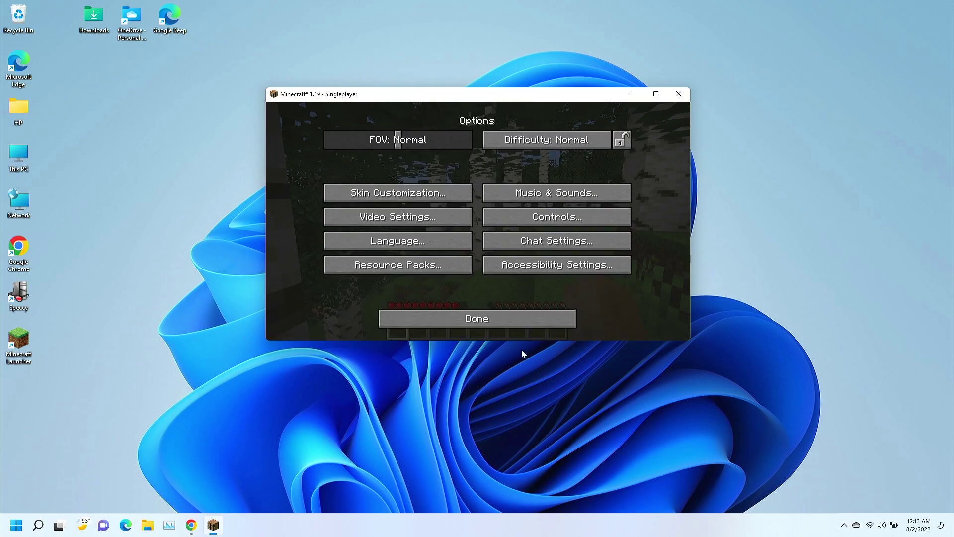
click(496, 324)
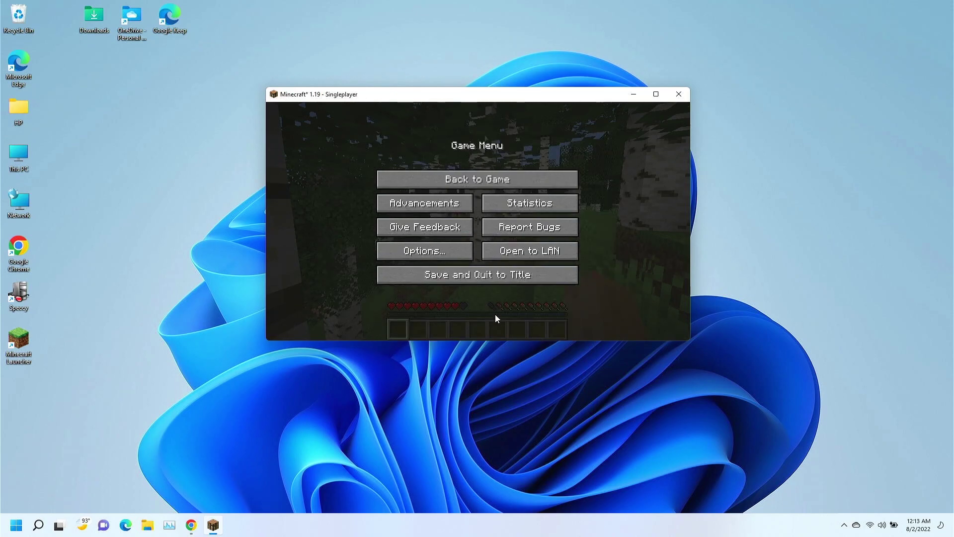
click(473, 179)
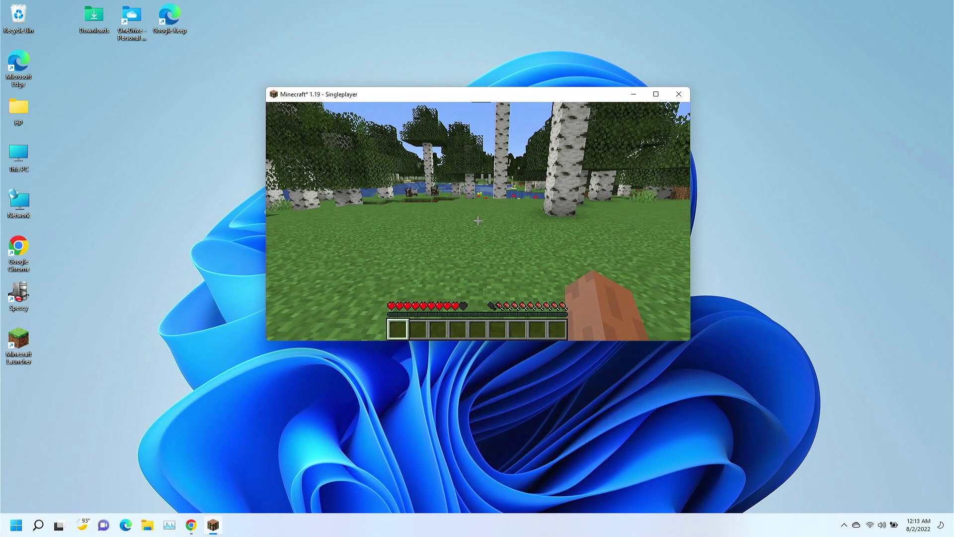
key(Escape)
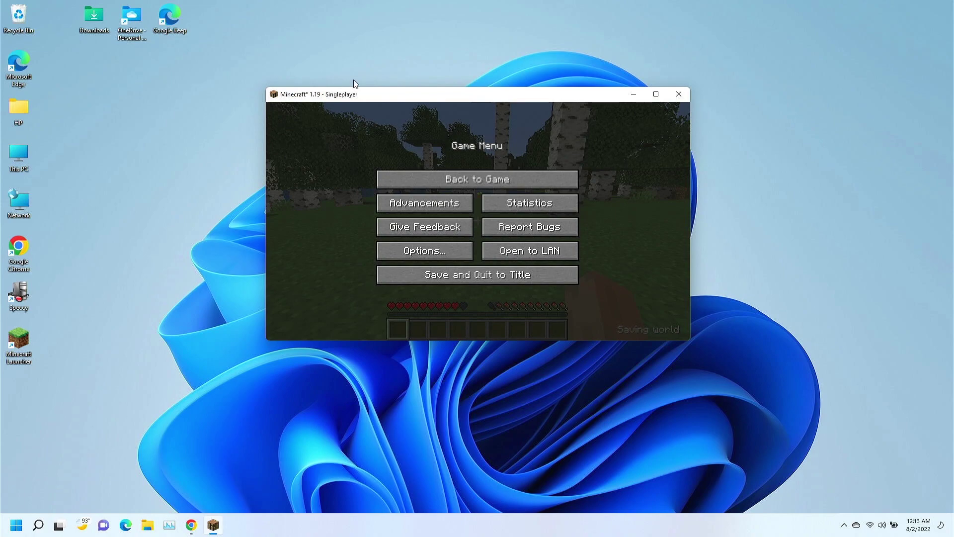